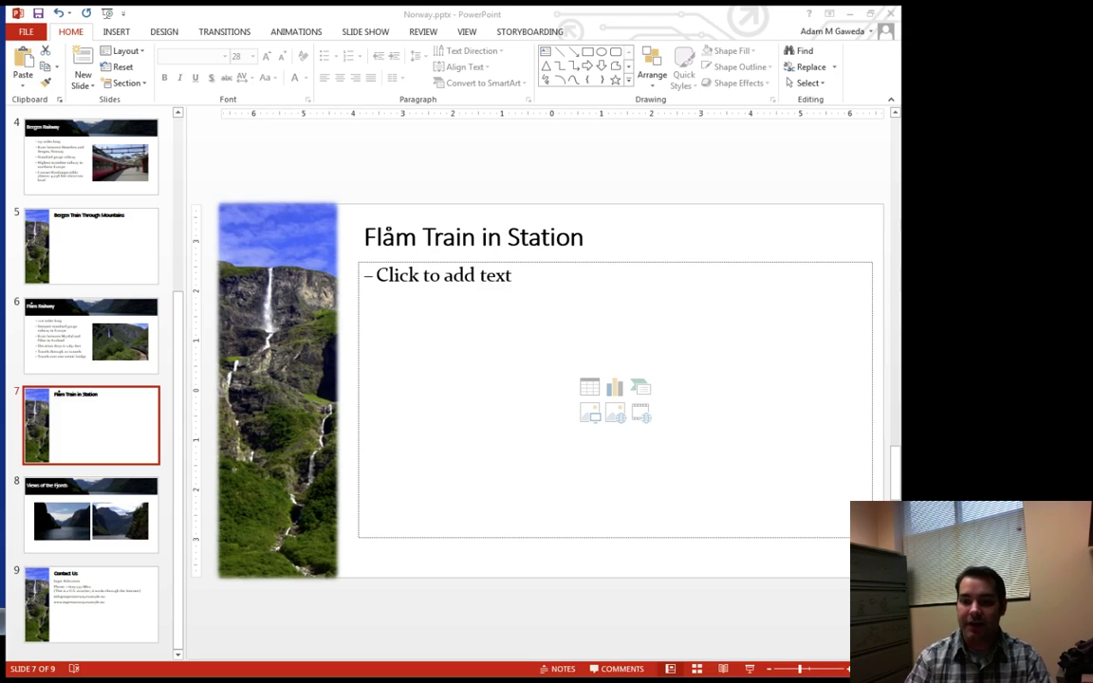
- Start inserting a video into slide 7's content placeholder, browsing for a file on the computer
click(589, 387)
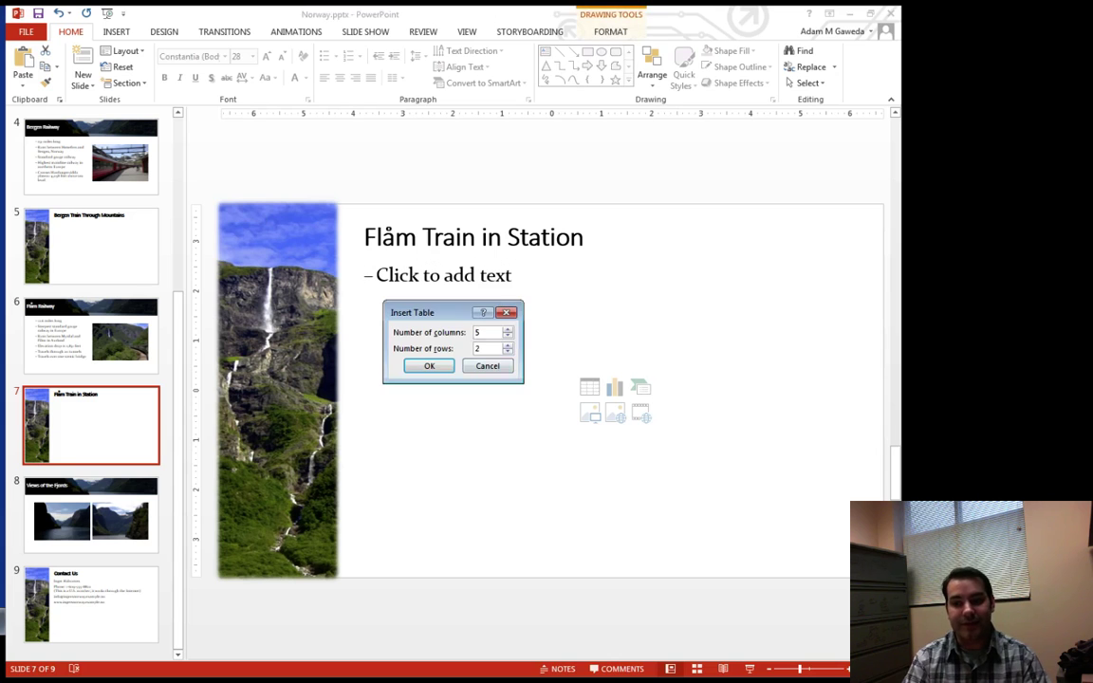
click(488, 364)
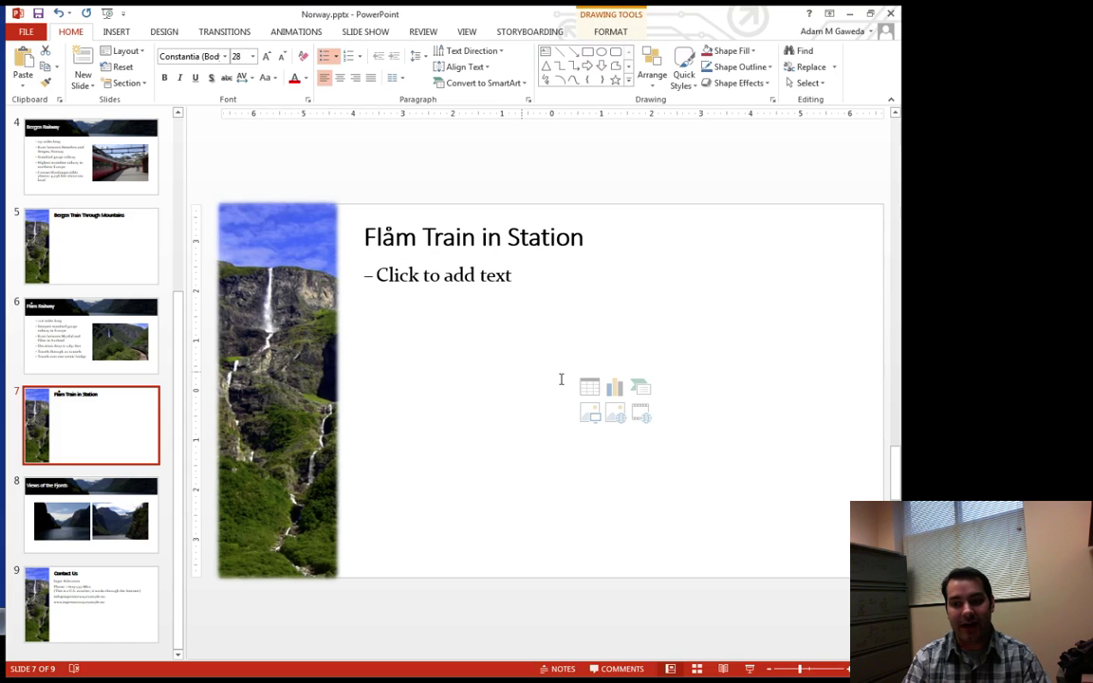
click(641, 418)
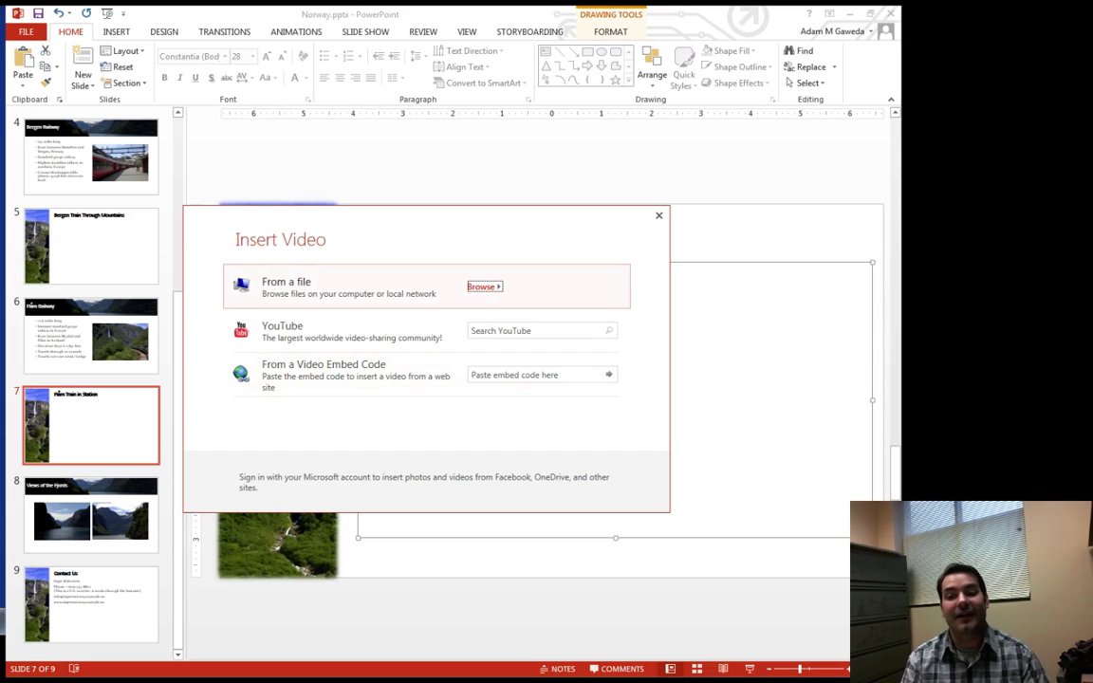
key(Escape)
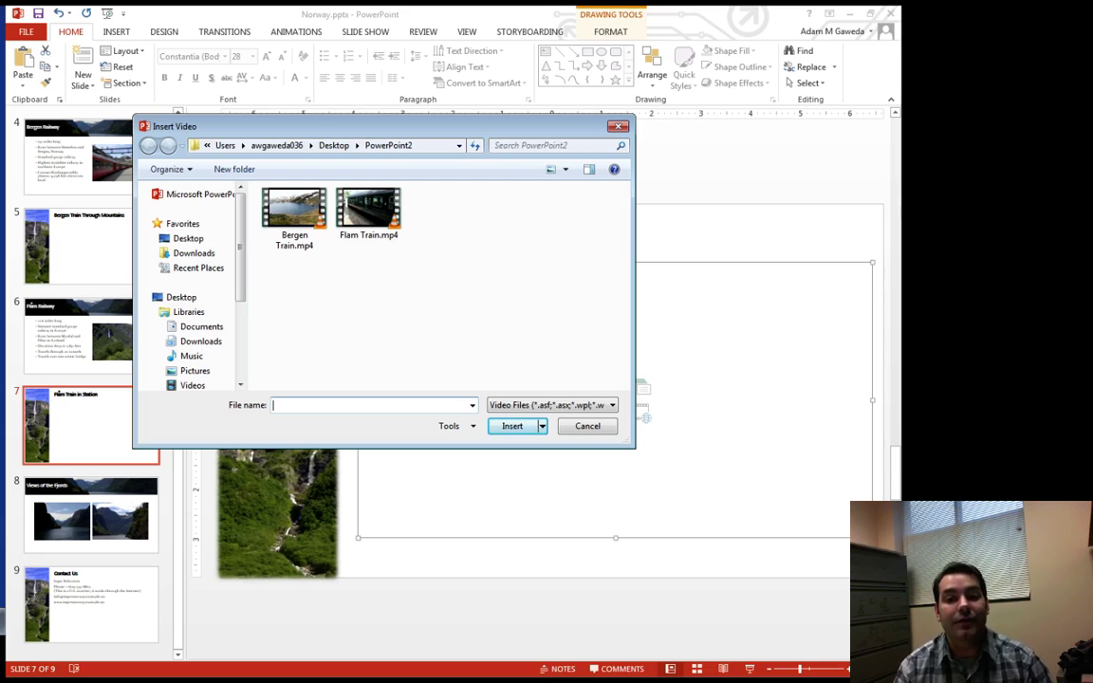
- Insert Flam Train.mp4 from the PowerPoint2 folder into slide 7's content area
drag(379, 126, 374, 93)
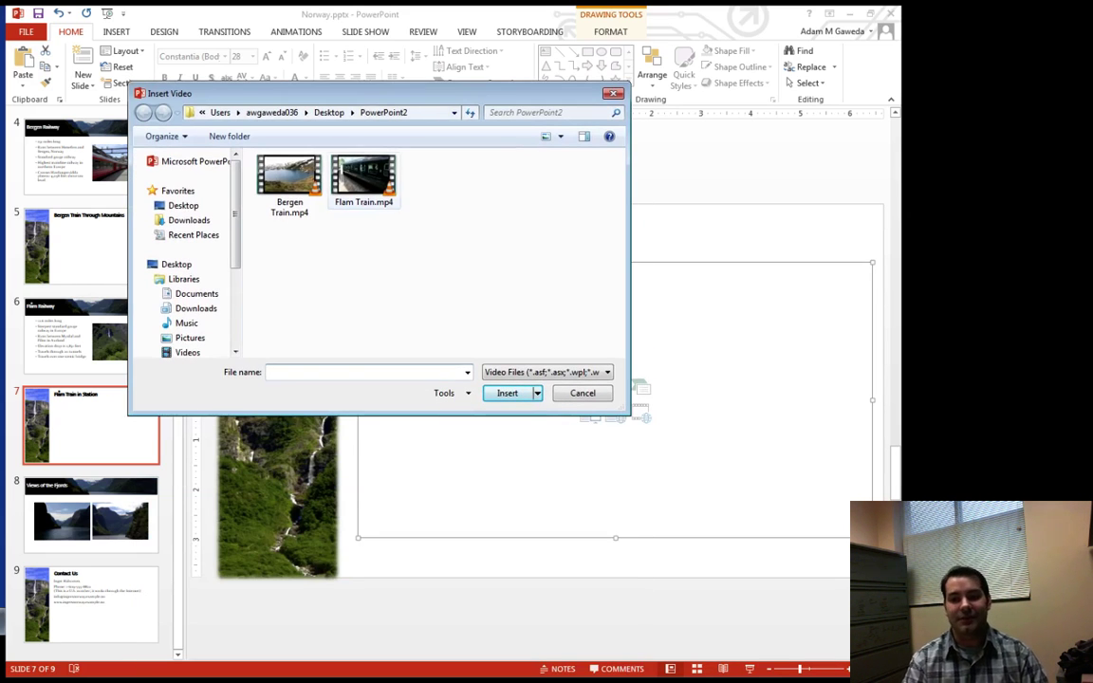
click(363, 177)
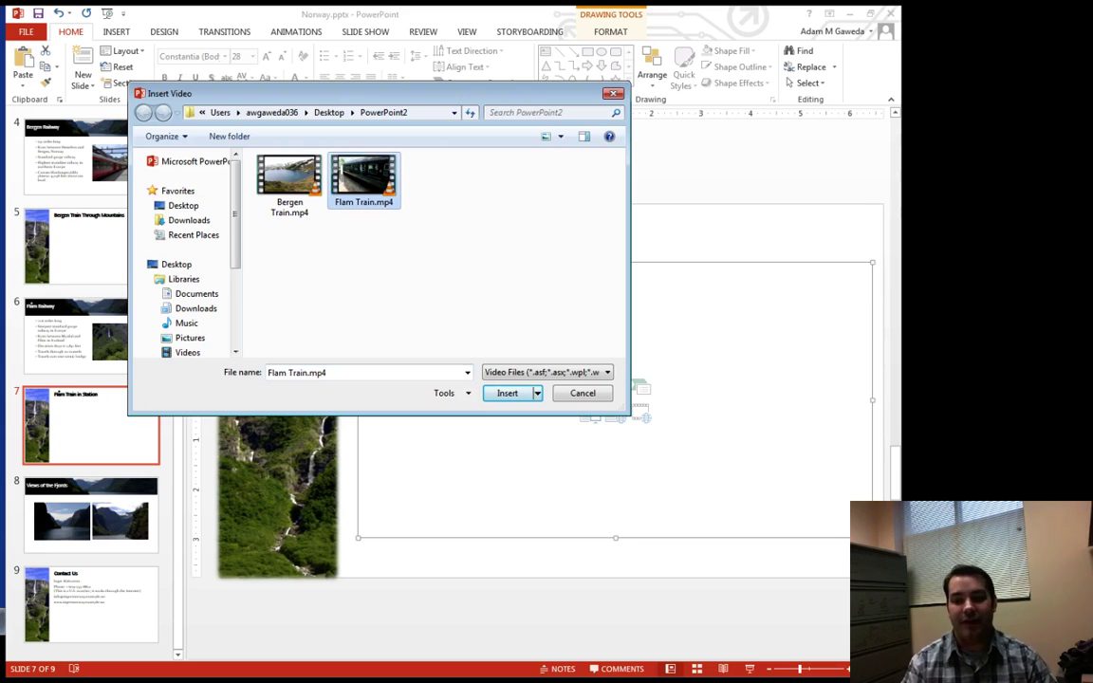
key(Return)
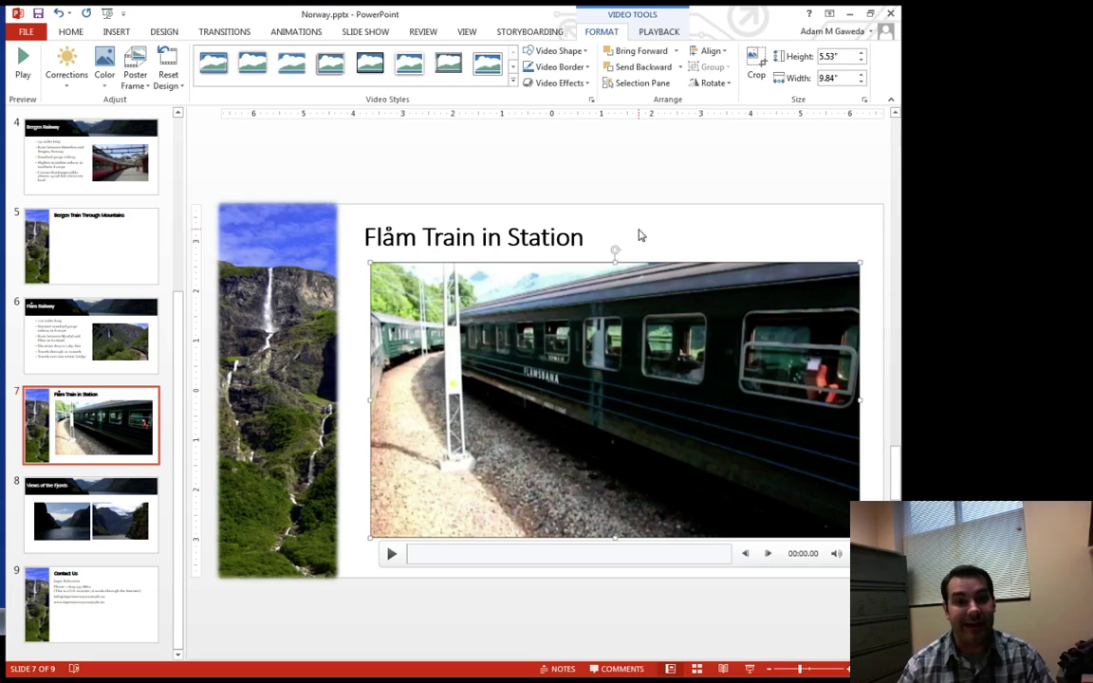
- Play a preview of the newly inserted Flam Train.mp4 clip
click(24, 63)
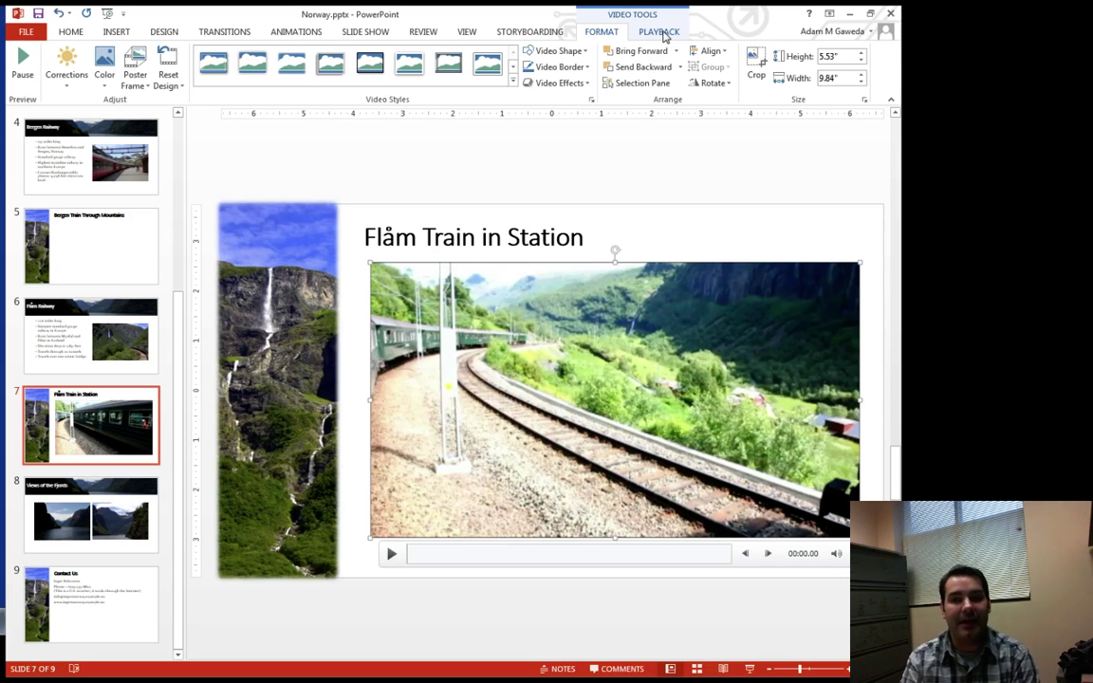
- On the Playback tab, preview the clip to about 00:06.30, pause it, and rewind to 00:00.00
click(655, 33)
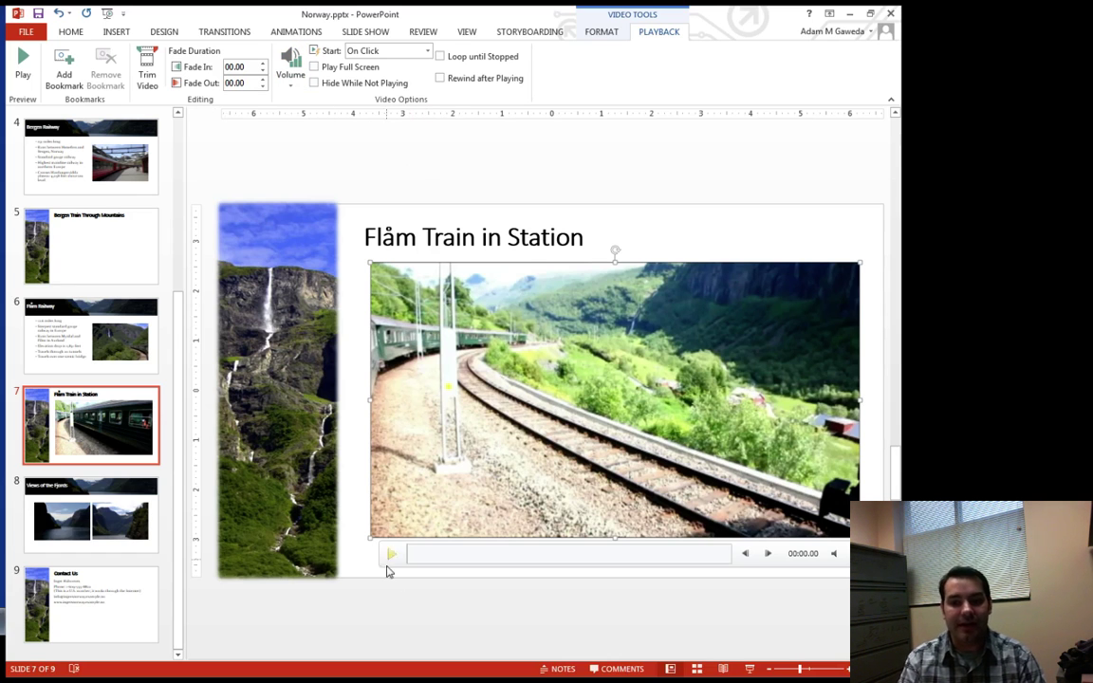
click(17, 59)
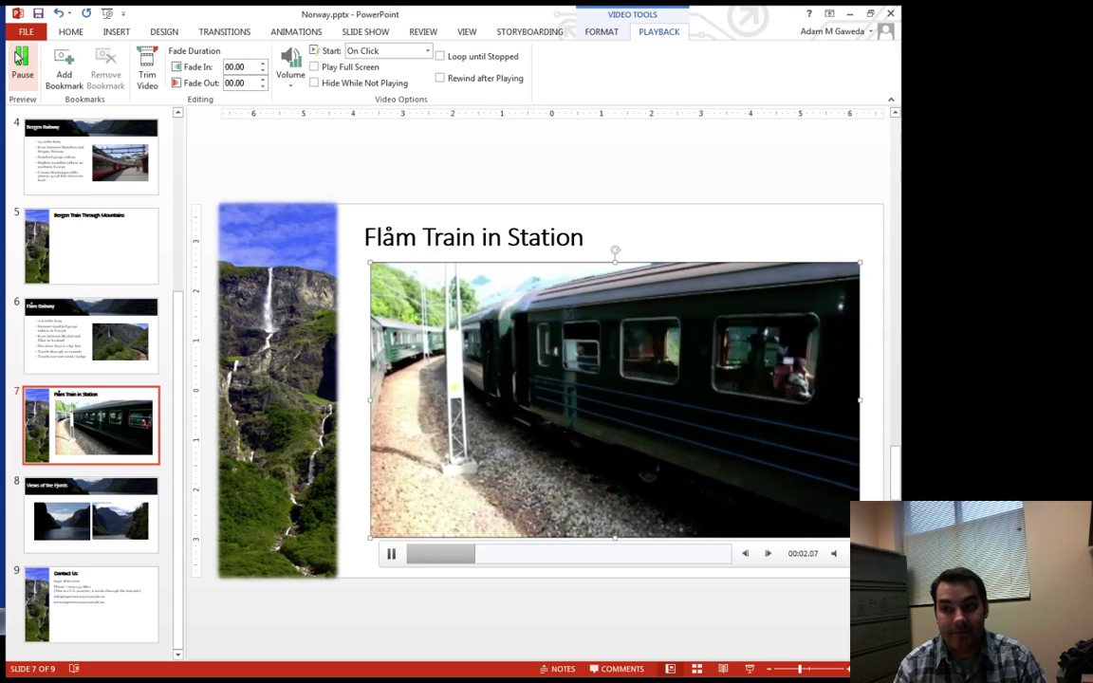
click(17, 59)
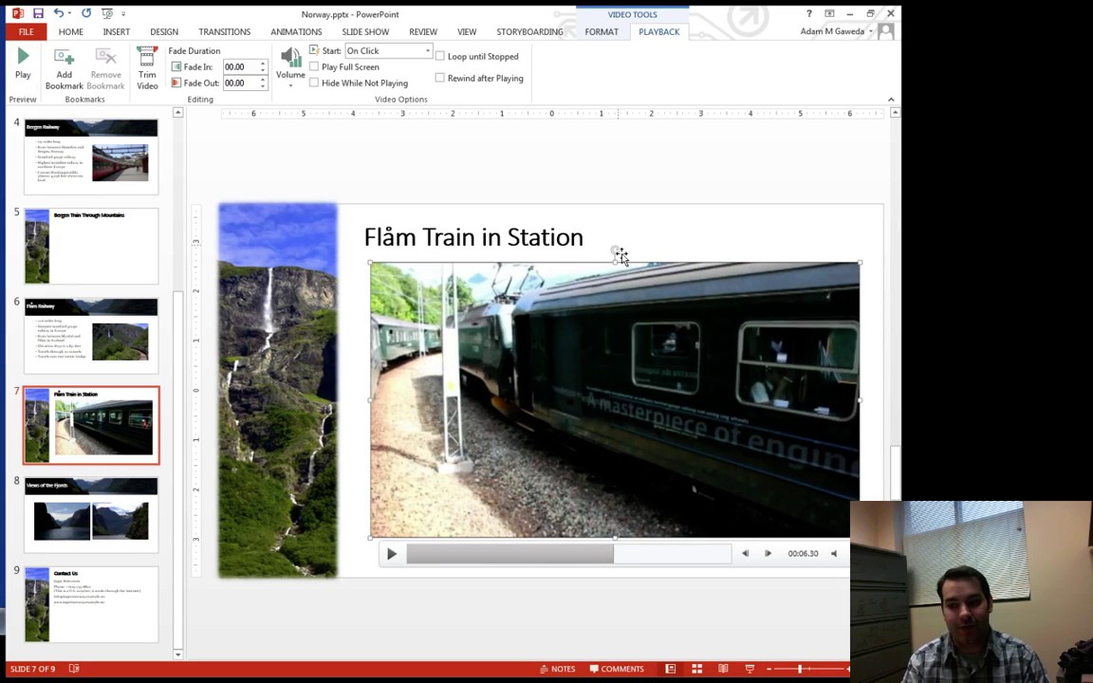
drag(539, 563, 390, 532)
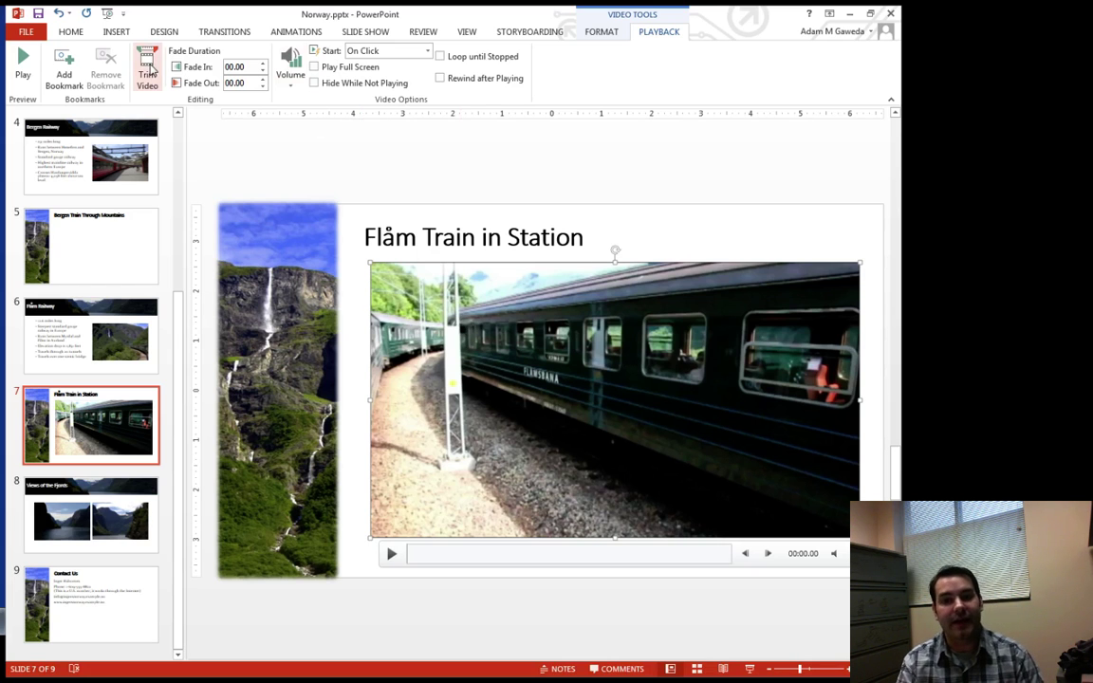
- Trim the Flam Train clip to start at 00:00.334 and play the shortened video
click(149, 69)
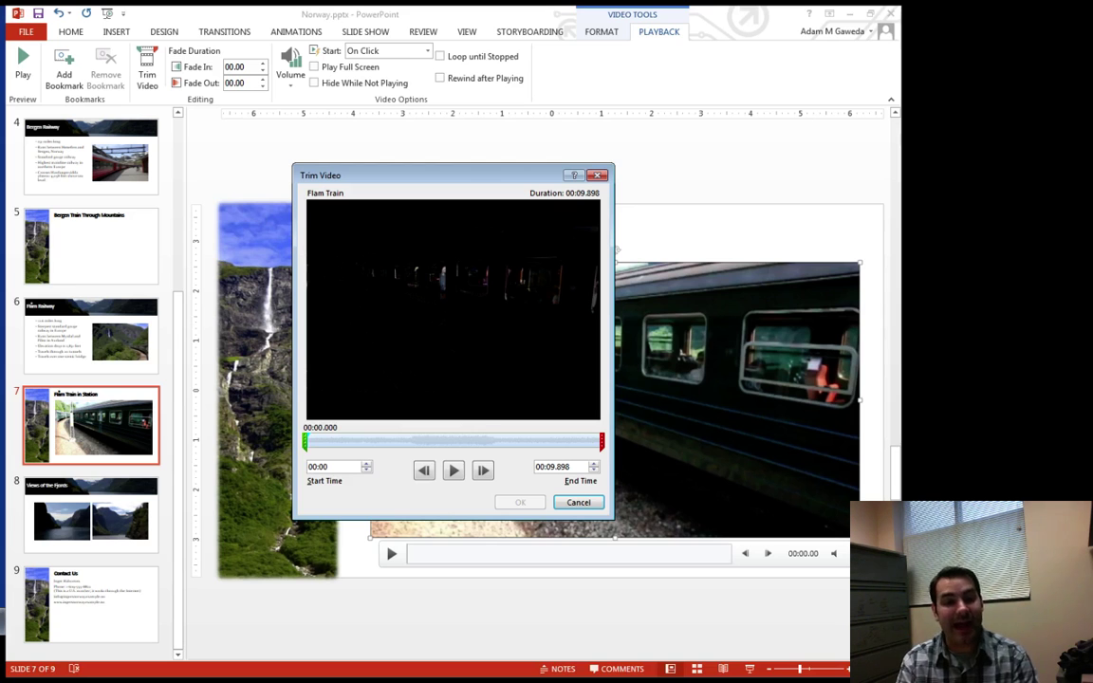
drag(305, 441, 314, 442)
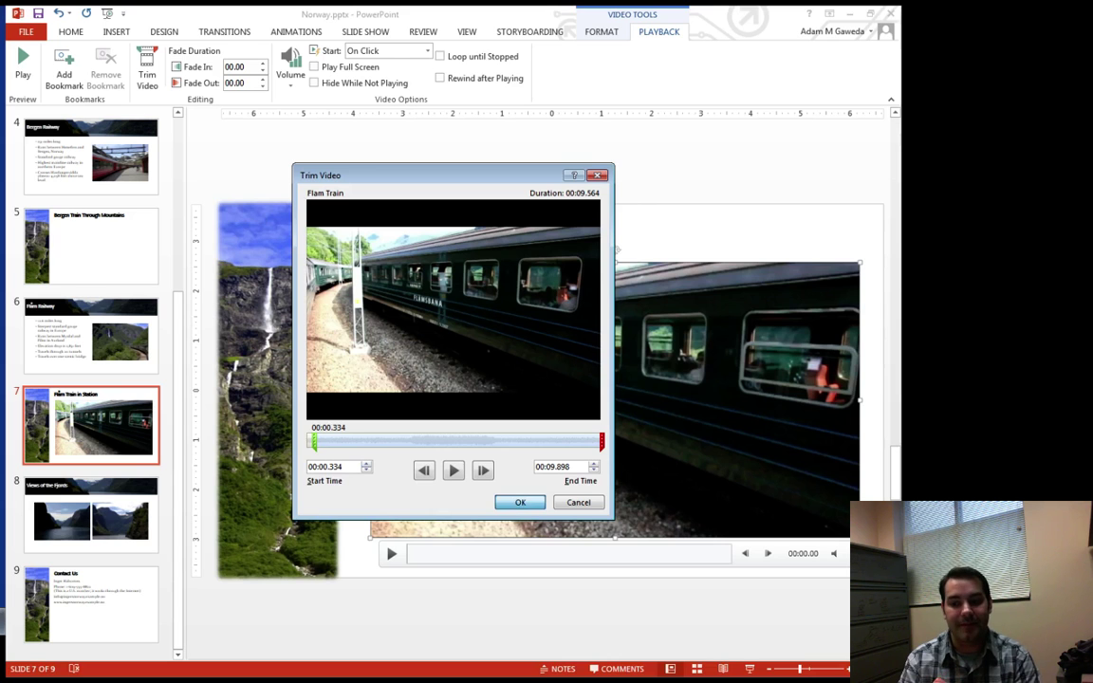
key(Return)
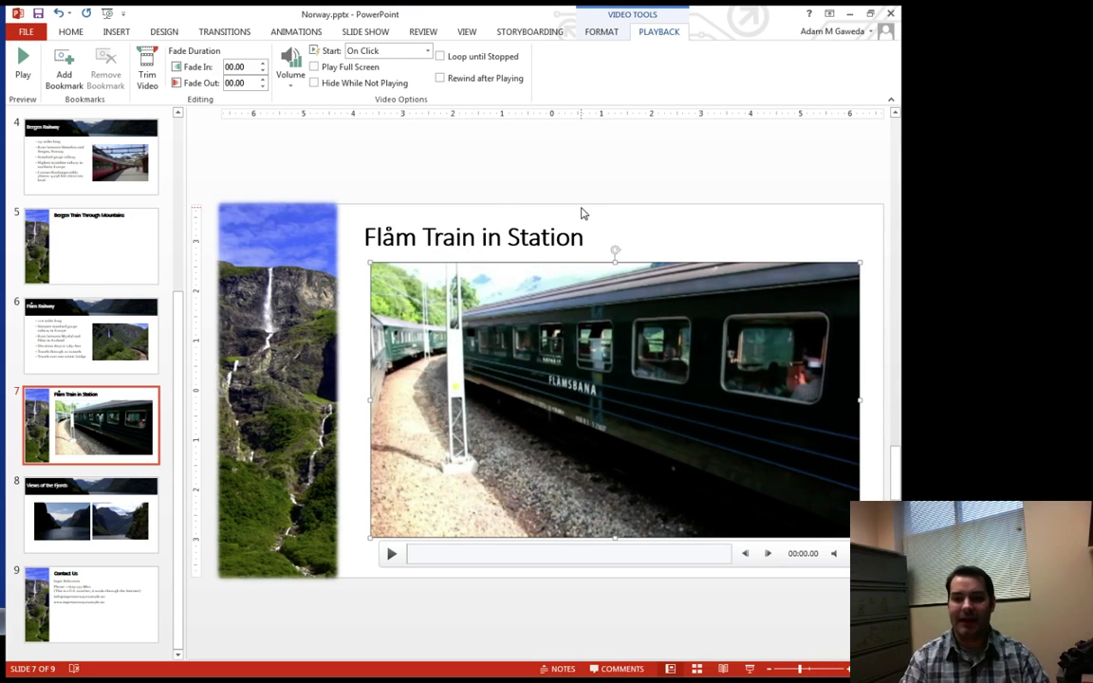
click(26, 59)
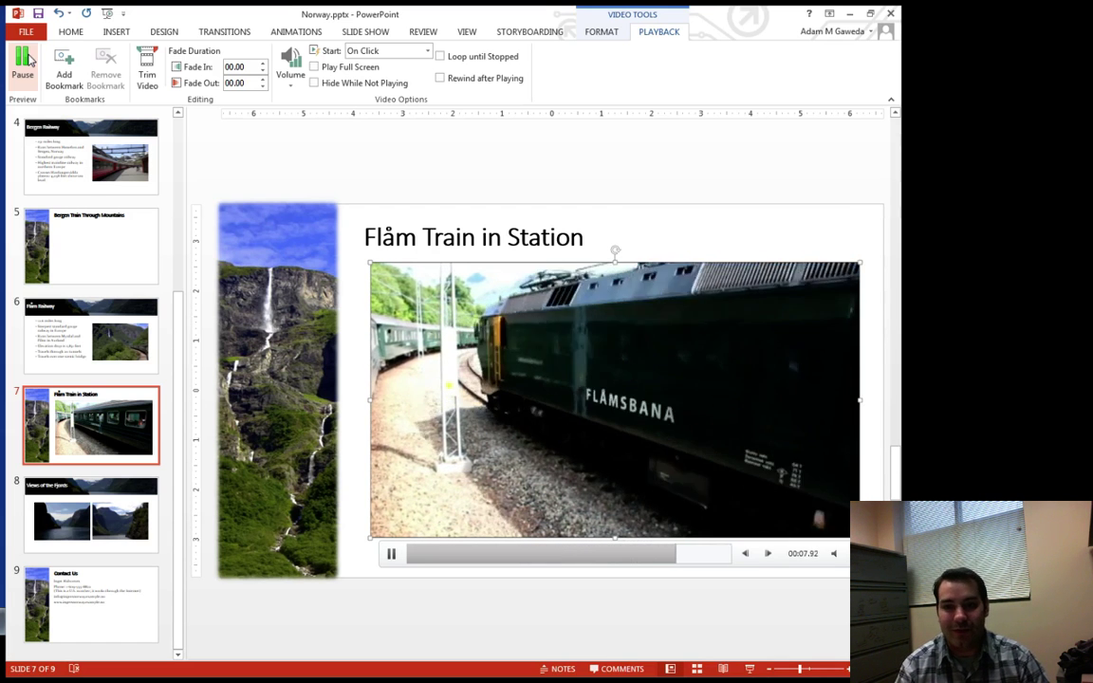
- Open the Format tab's Poster Frame options, then cancel choosing an image file
click(602, 32)
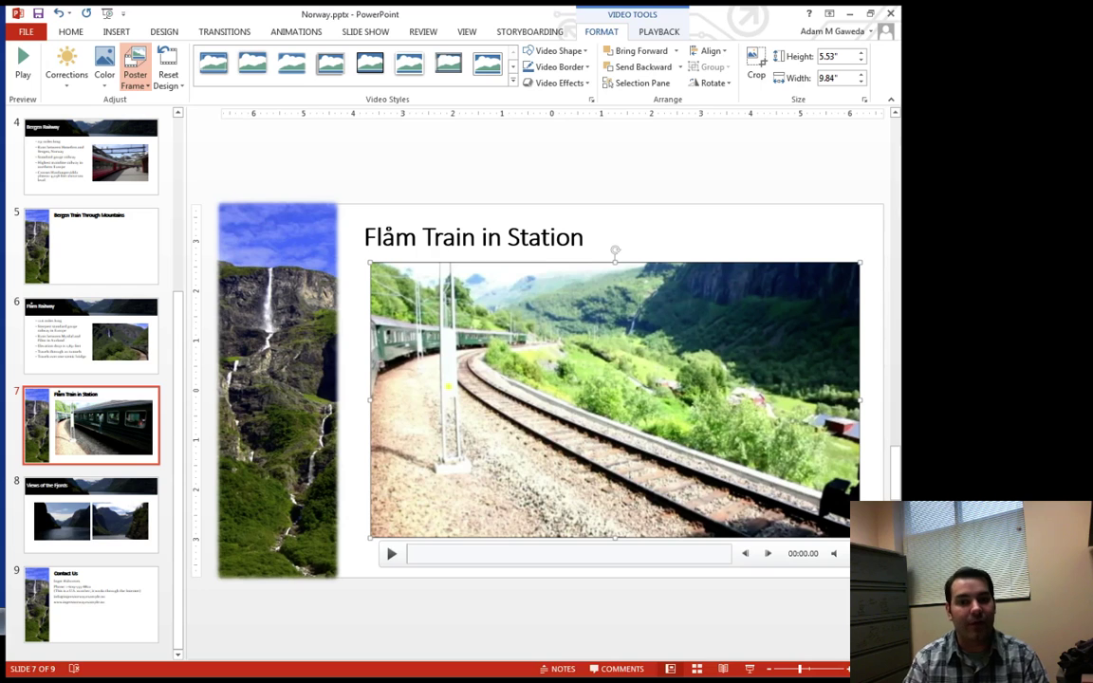
click(135, 68)
click(171, 118)
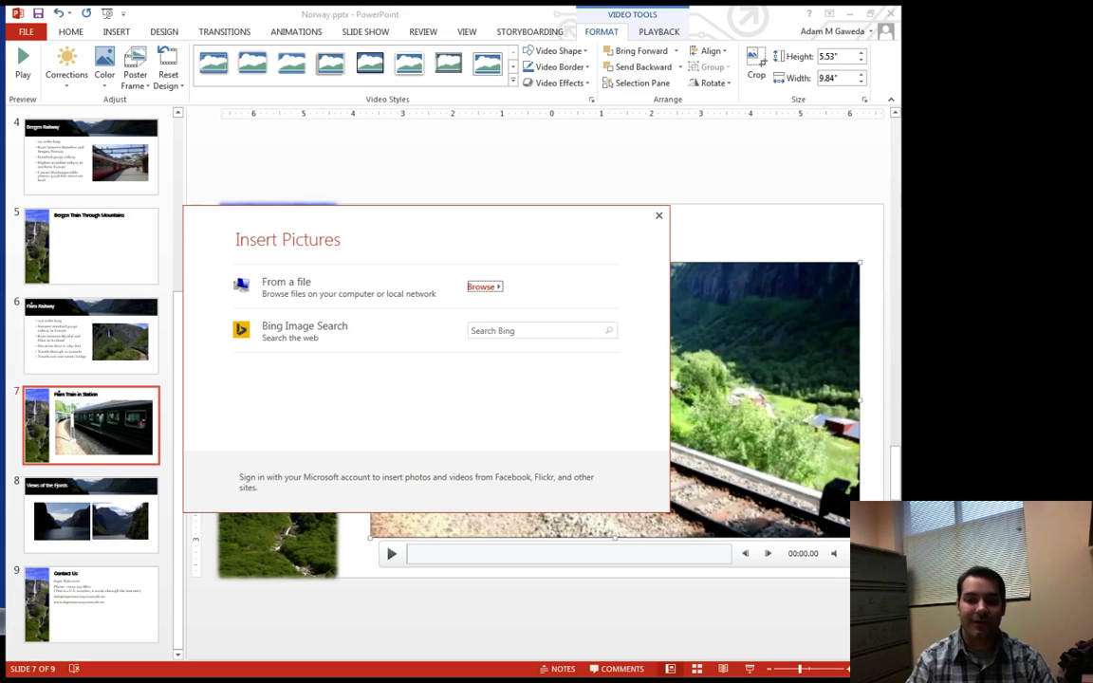
key(Escape)
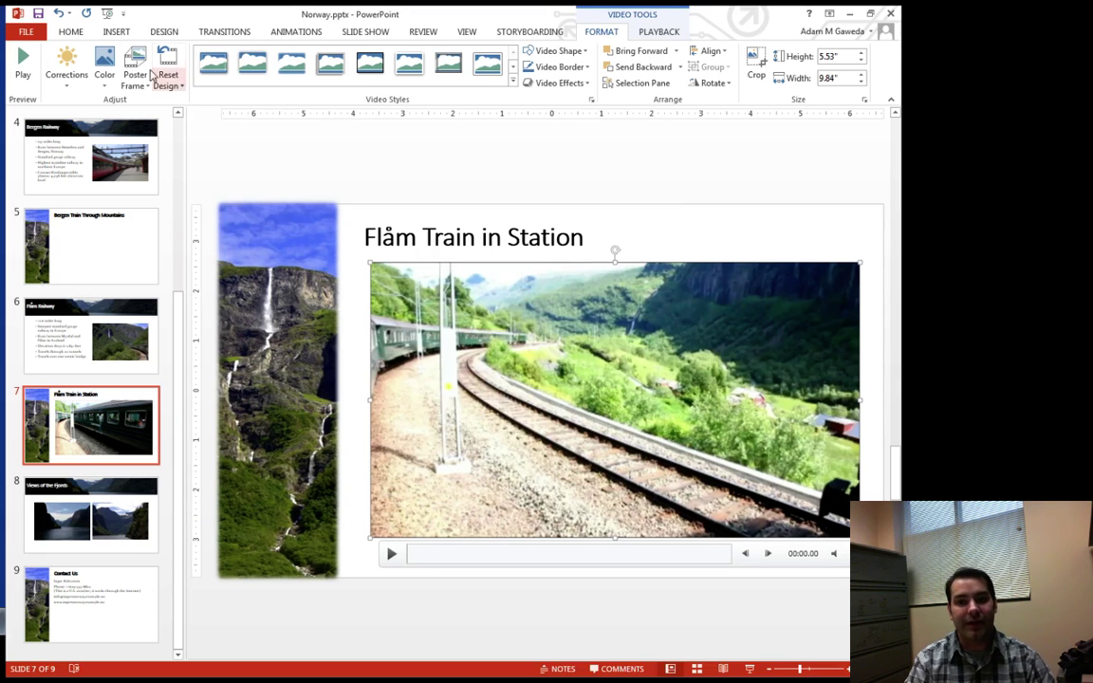
- Scrub to the Flåmsbana carriage shot at 00:04.62 and set it as the poster frame
click(135, 74)
click(167, 106)
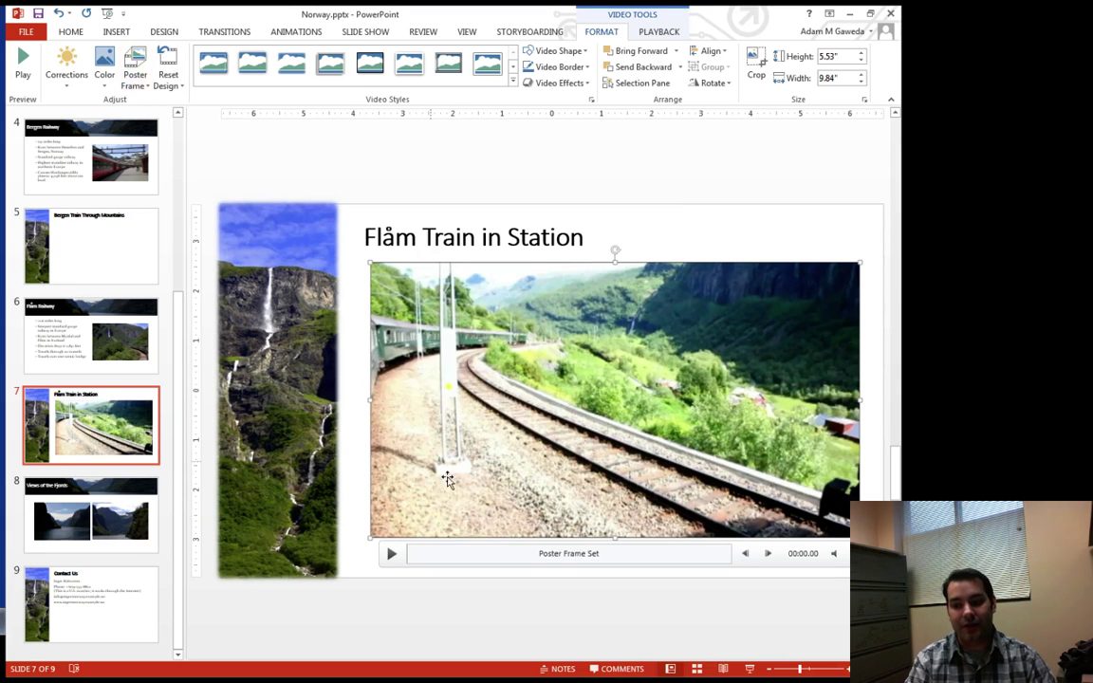
mouse_move(577, 557)
mouse_down()
mouse_move(554, 558)
mouse_move(564, 556)
mouse_up()
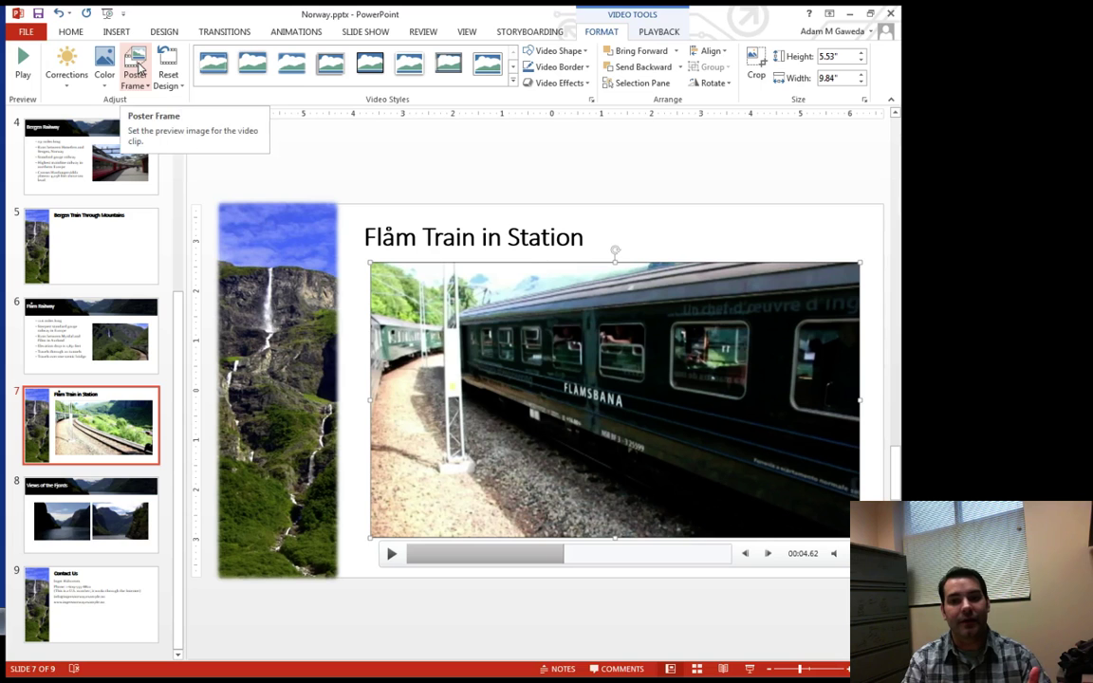
click(136, 68)
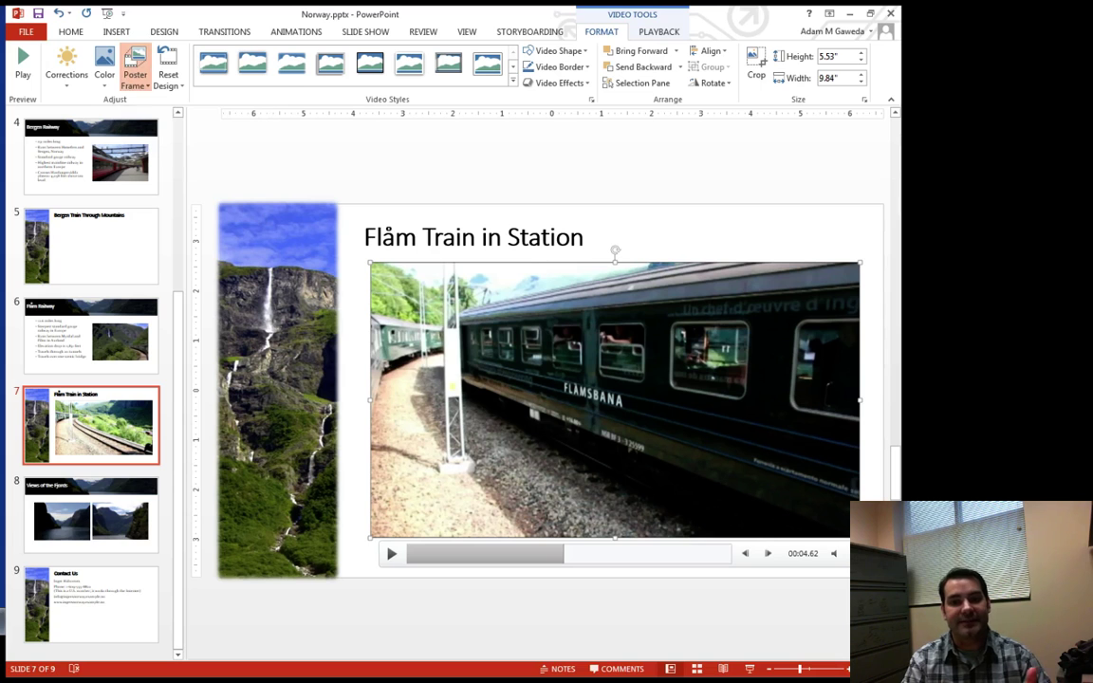
click(147, 102)
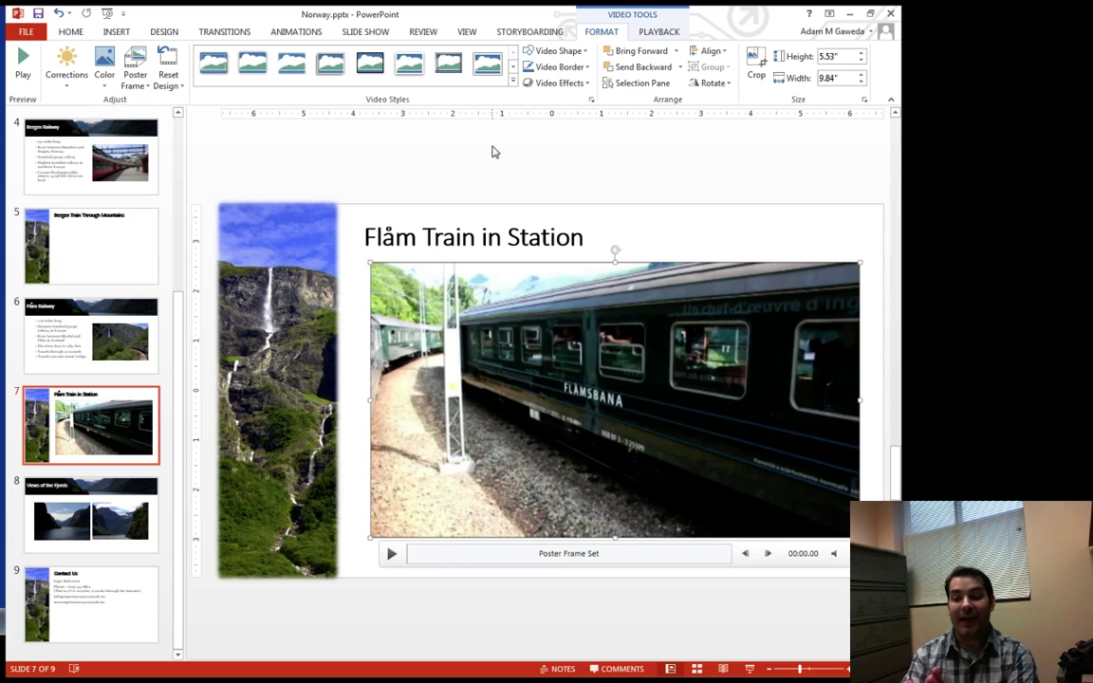
key(shift+F5)
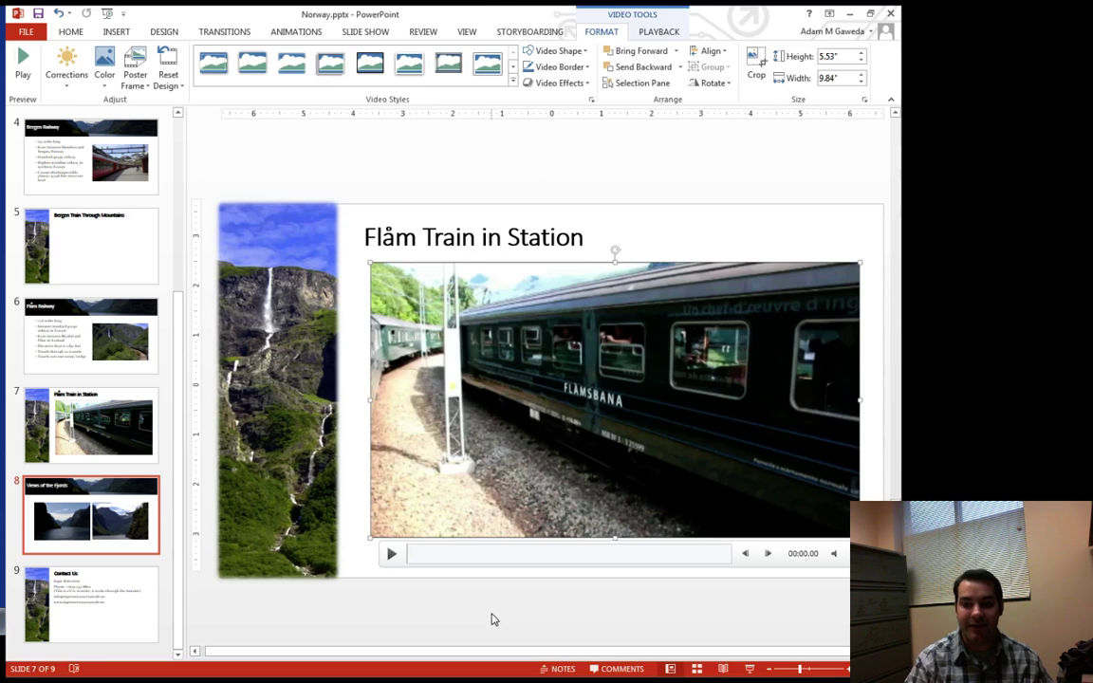
click(48, 455)
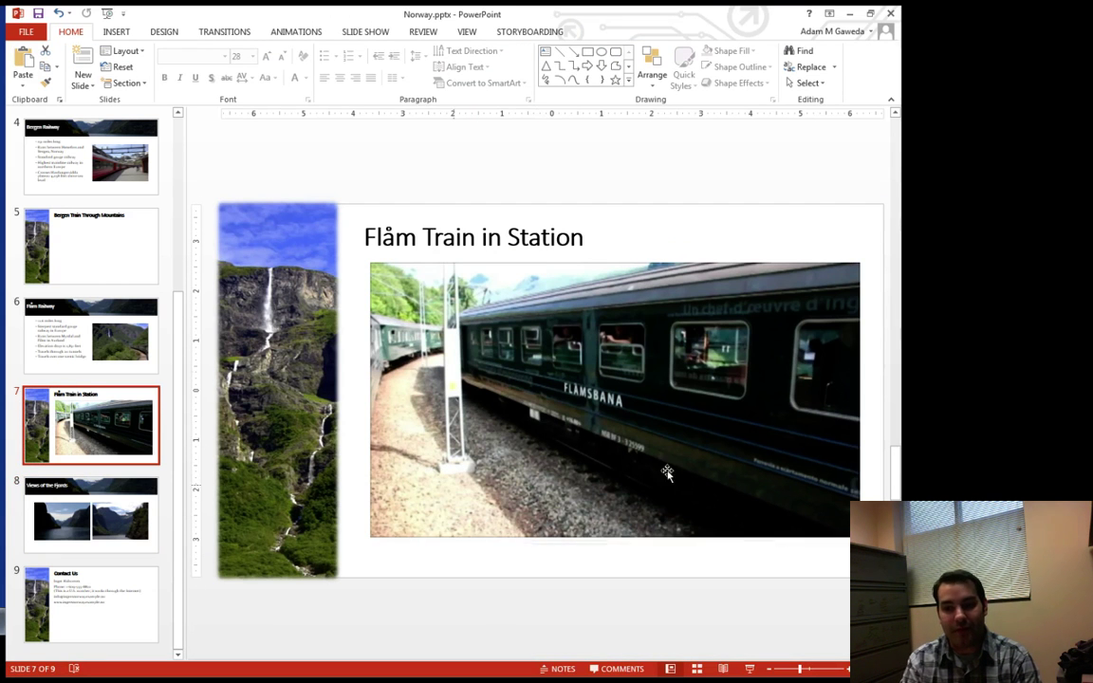
click(513, 384)
click(615, 29)
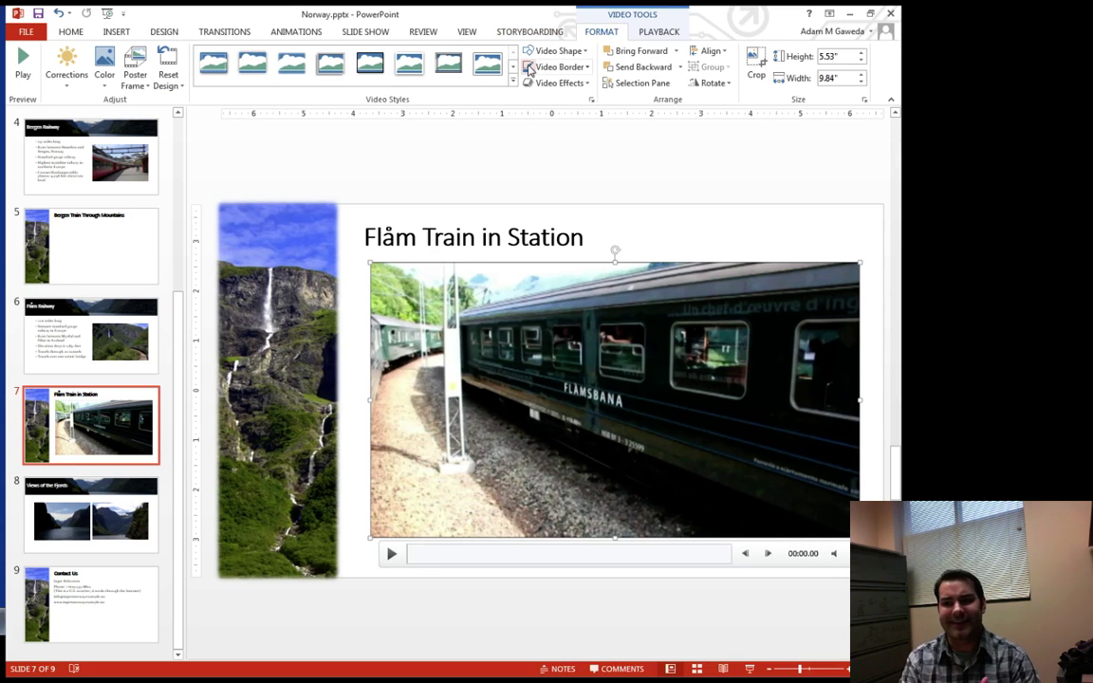
click(547, 53)
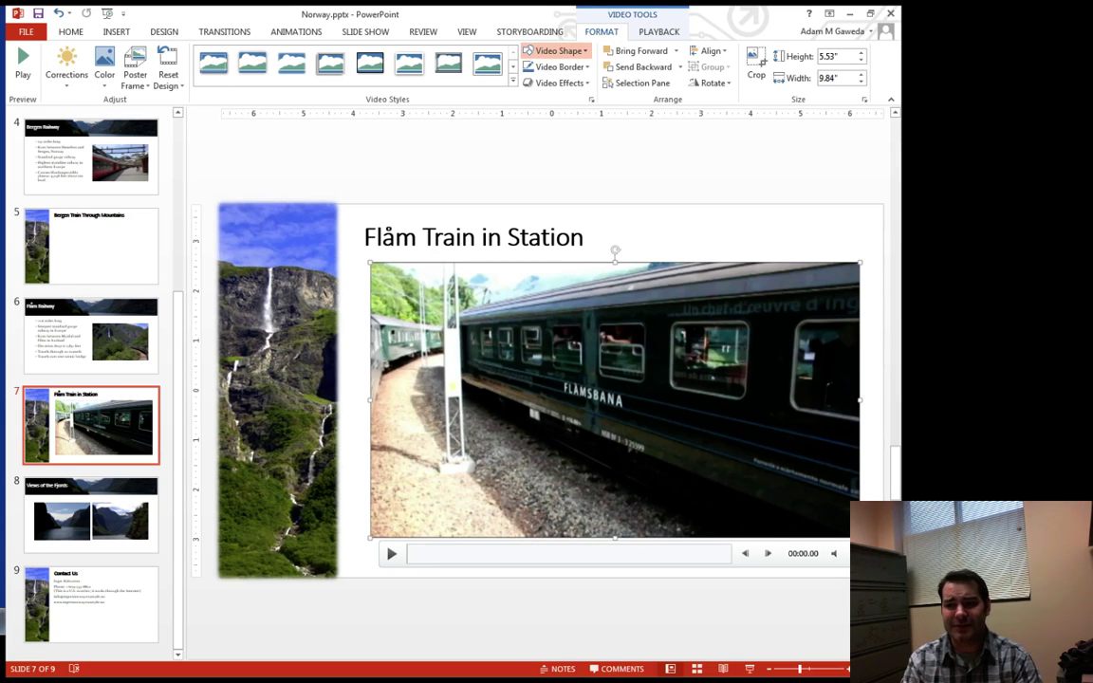
click(556, 134)
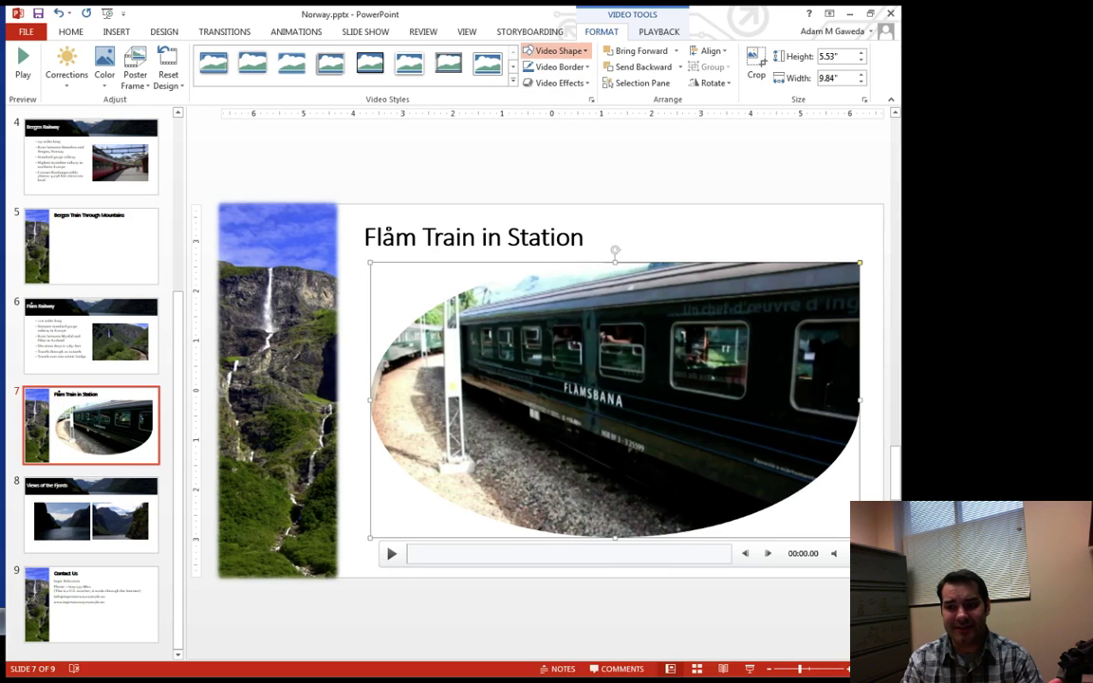
click(568, 210)
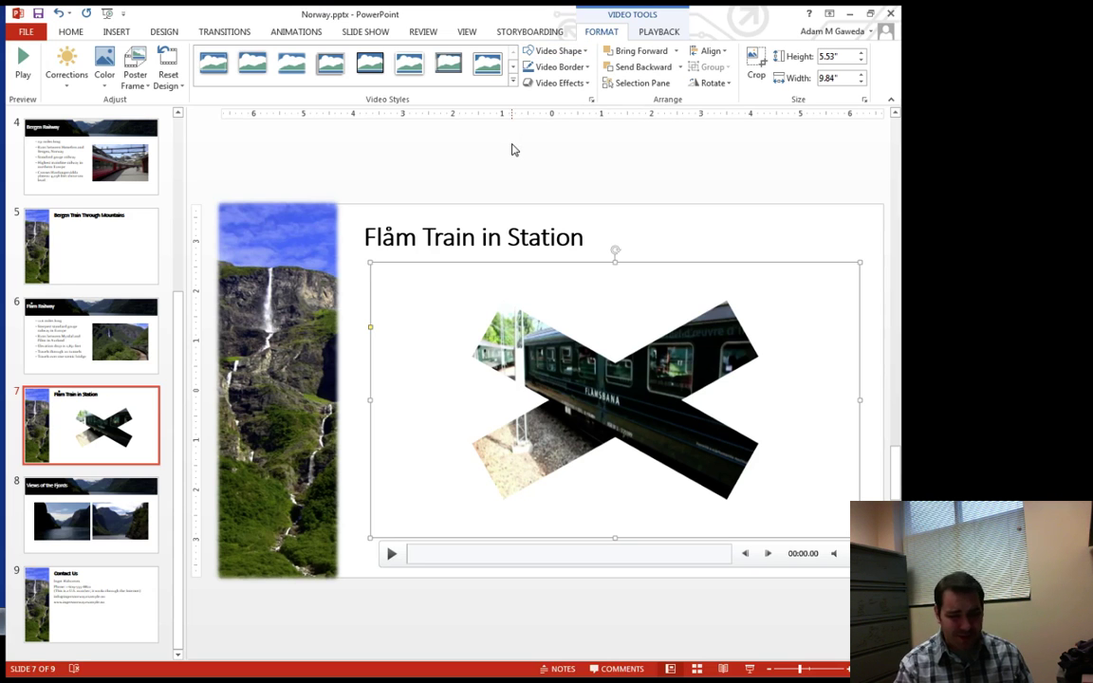
key(ctrl+z)
key(ctrl+z)
click(512, 150)
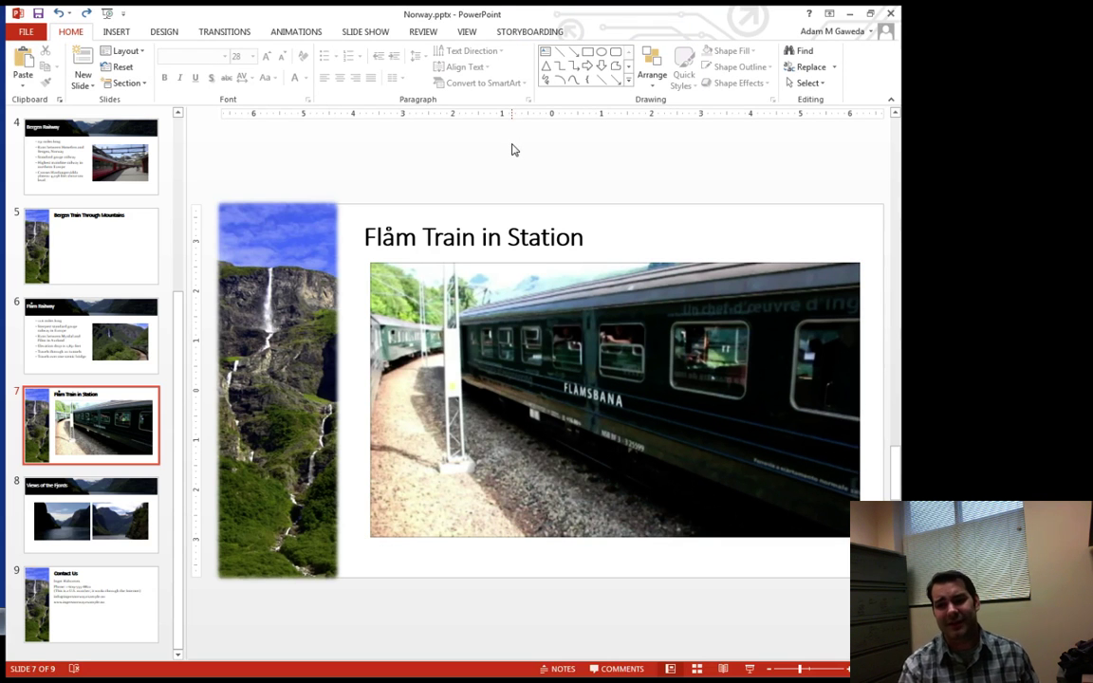